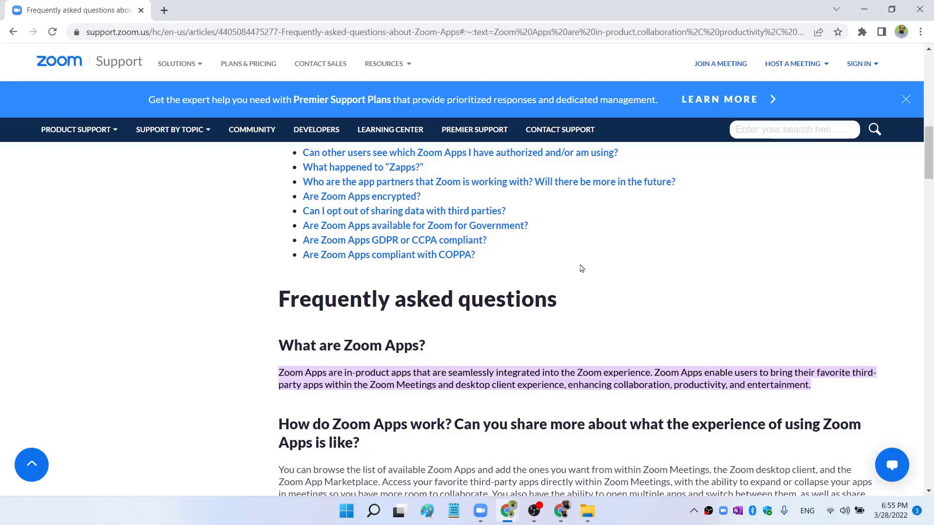
Switch to Zoom, review the Wooclap listing among the discoverable apps and view the installed apps
scroll(583, 268, down, 6)
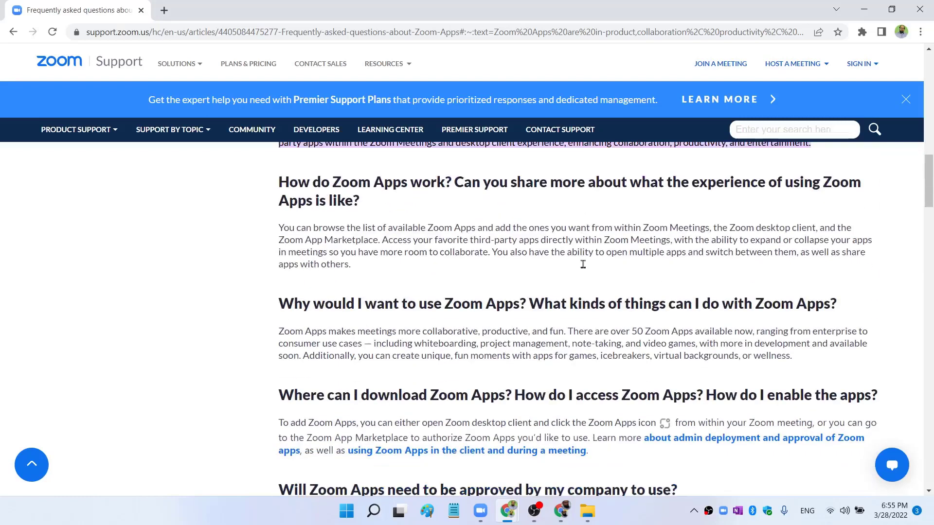
key(alt+Tab)
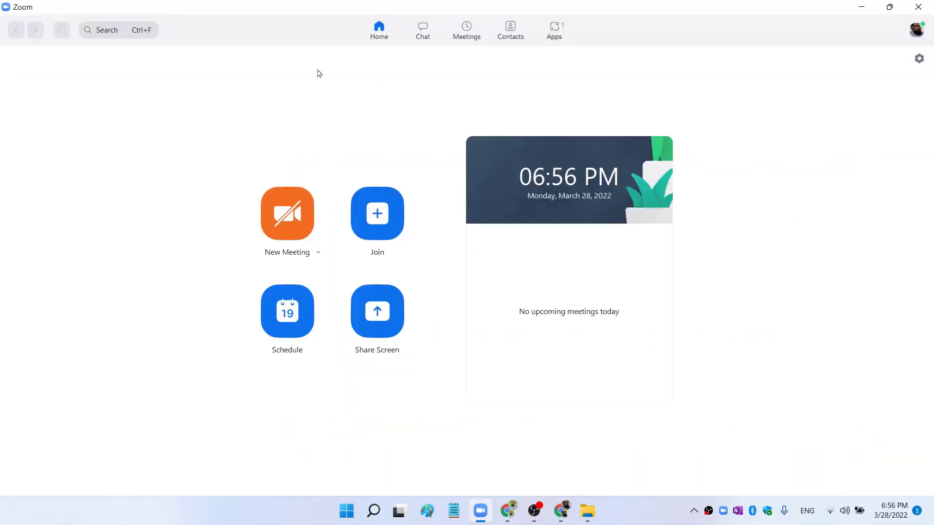
click(555, 34)
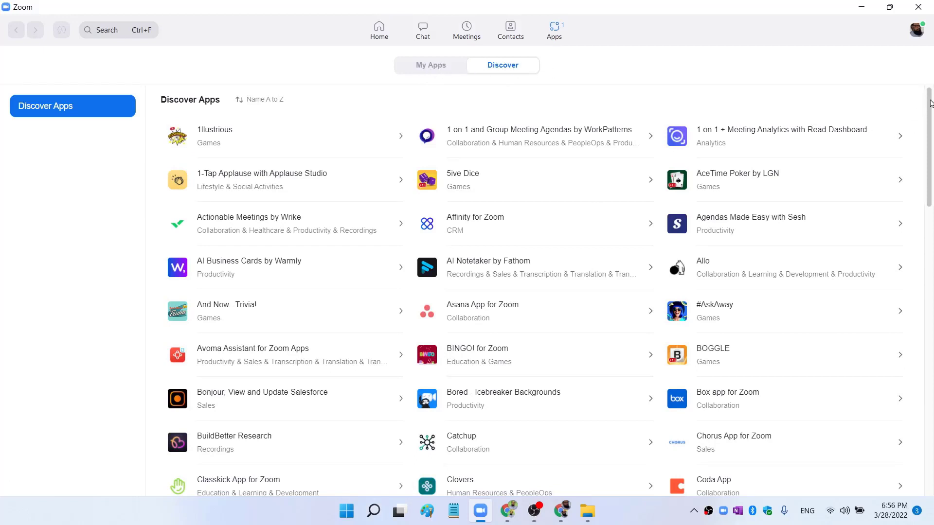
drag(931, 103, 715, 501)
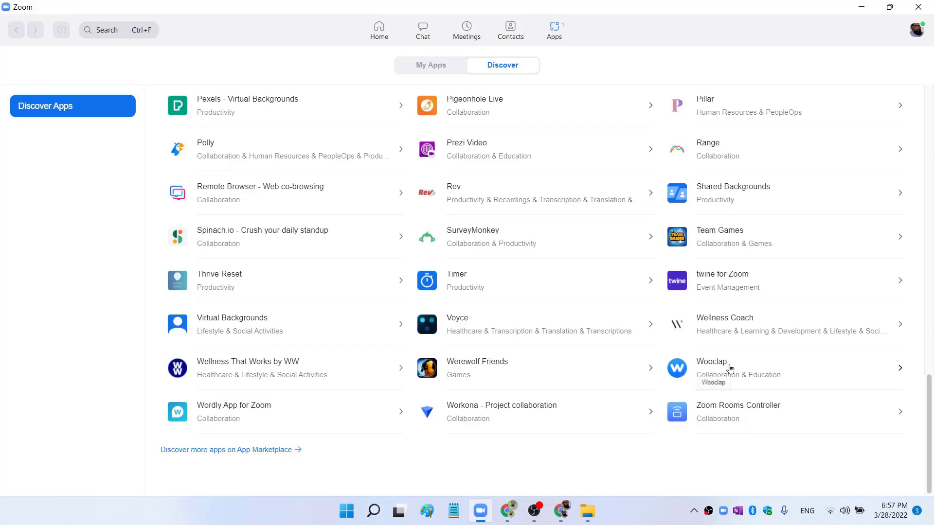
click(713, 373)
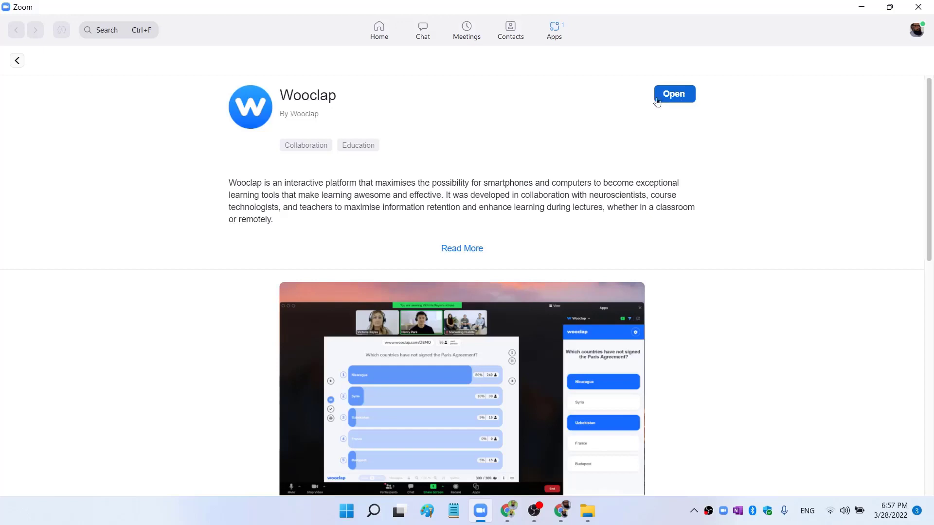
click(17, 60)
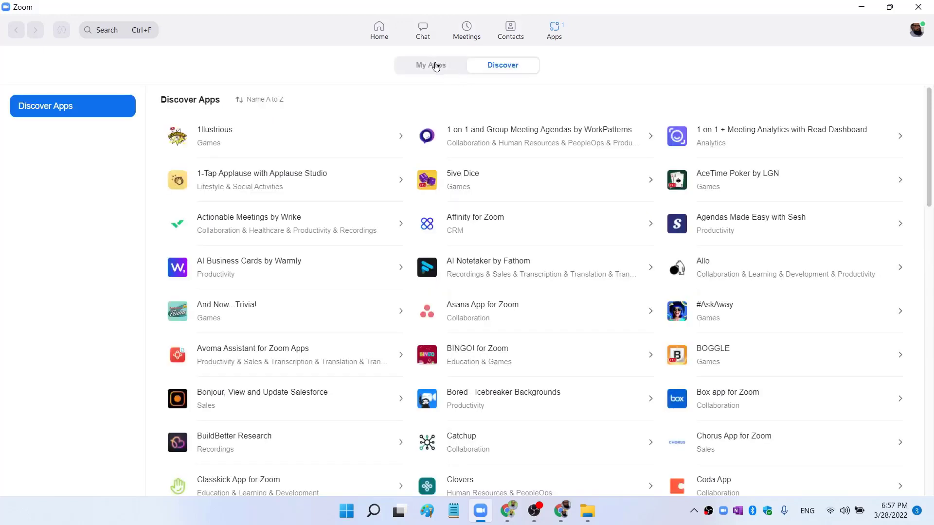
click(435, 67)
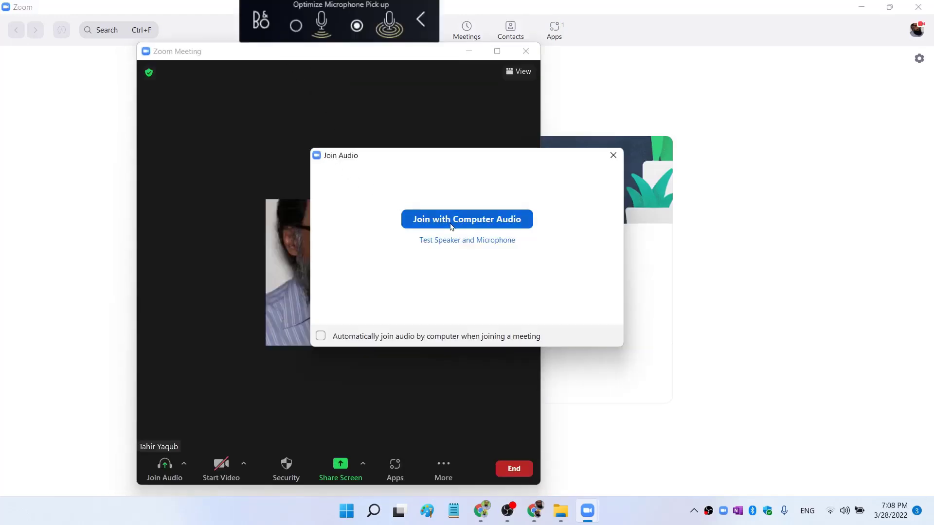
Join the meeting with computer audio and open Zoom on the phone to join as a participant
click(452, 222)
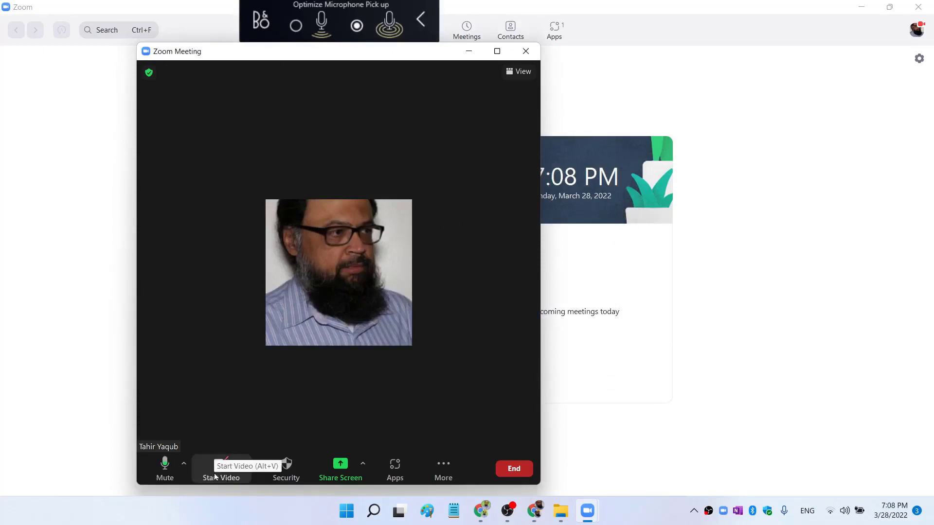
click(447, 468)
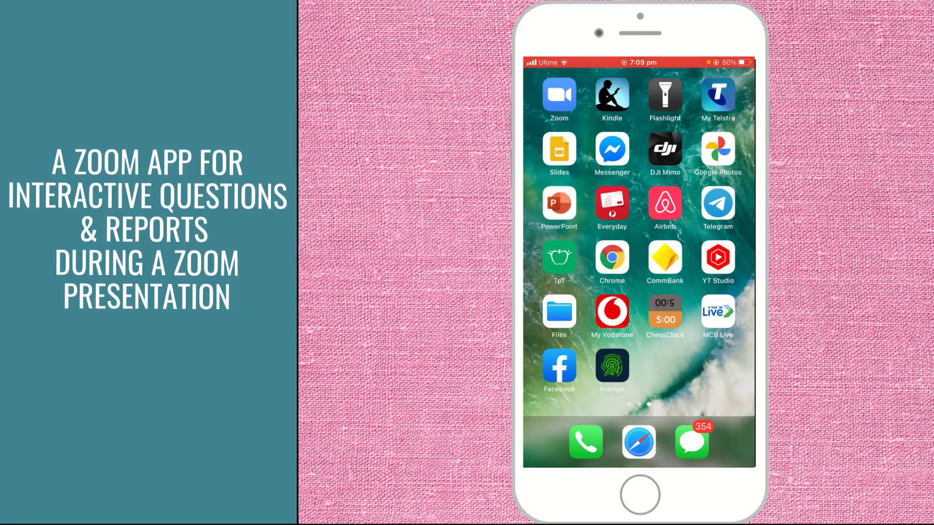
click(560, 95)
click(639, 291)
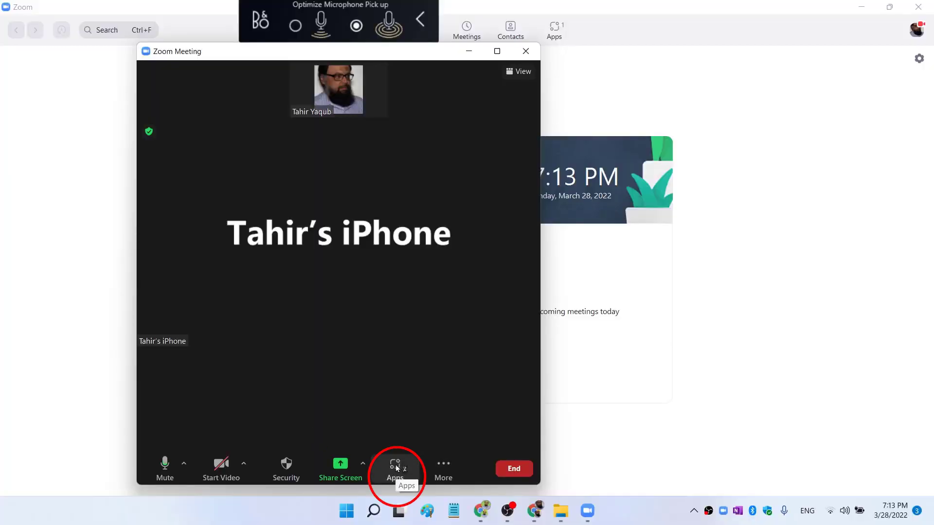
Open the Wooclap app inside the meeting and expand its view
click(396, 465)
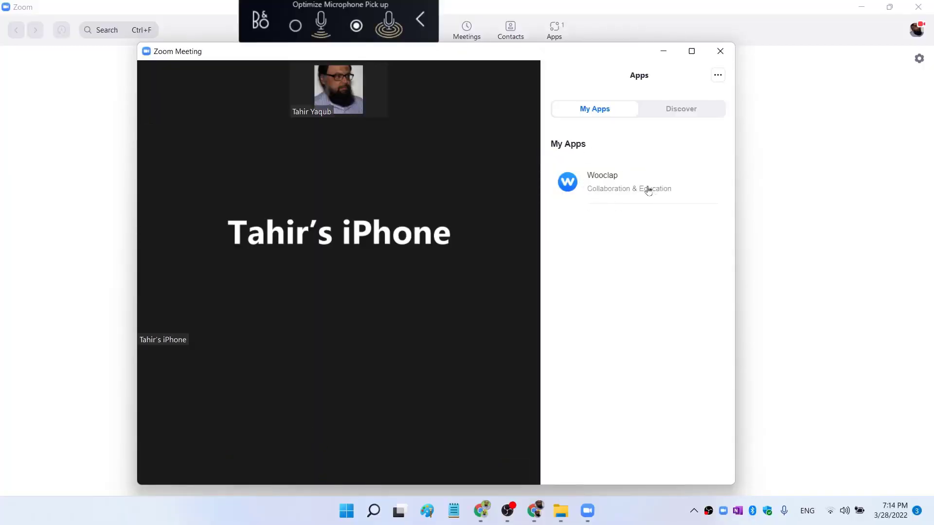
click(605, 185)
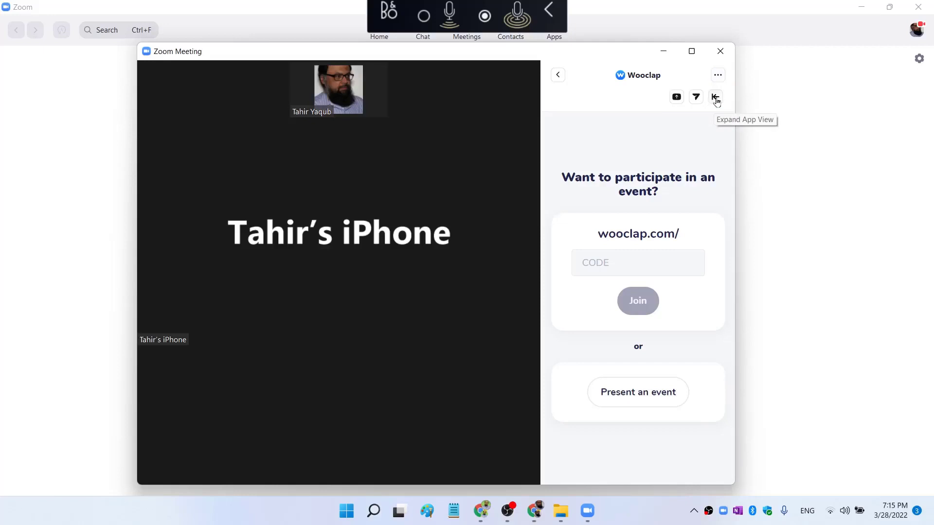
click(715, 98)
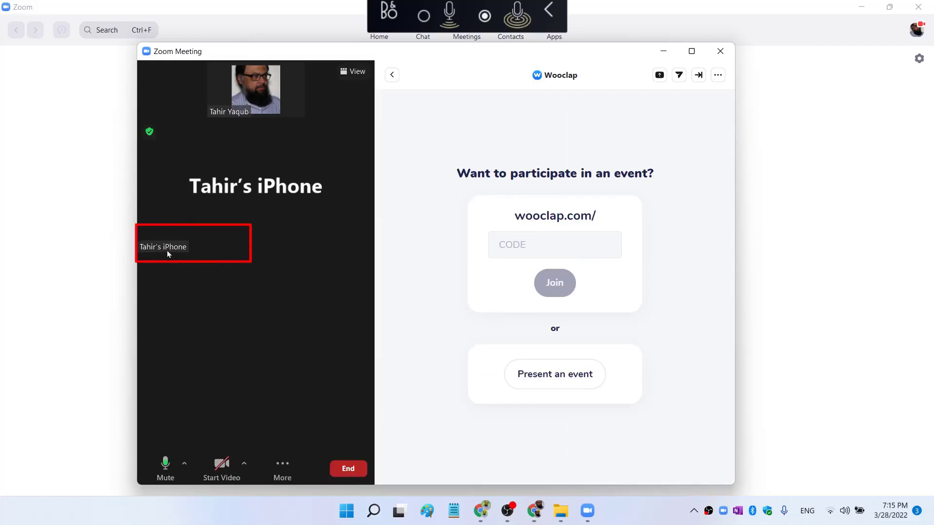
Choose to present an event, create a new Wooclap event and maximize the meeting window
click(550, 376)
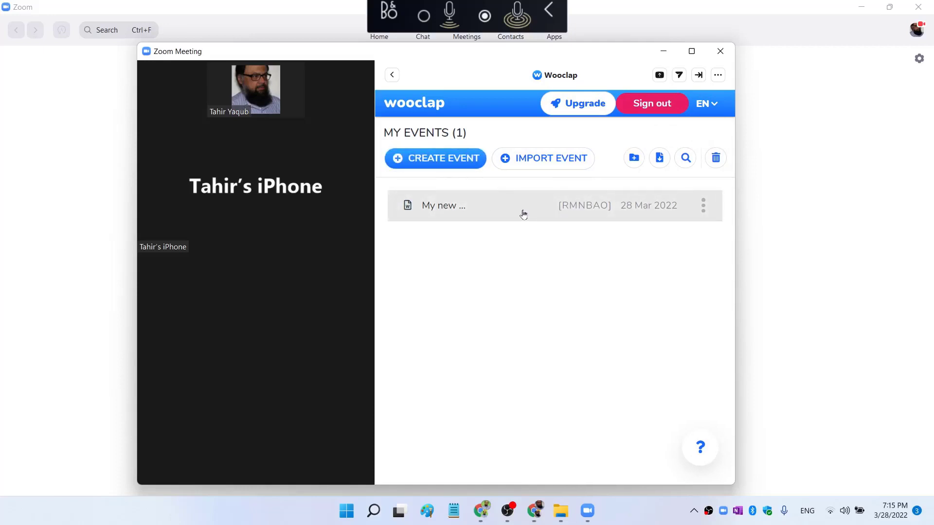
click(458, 163)
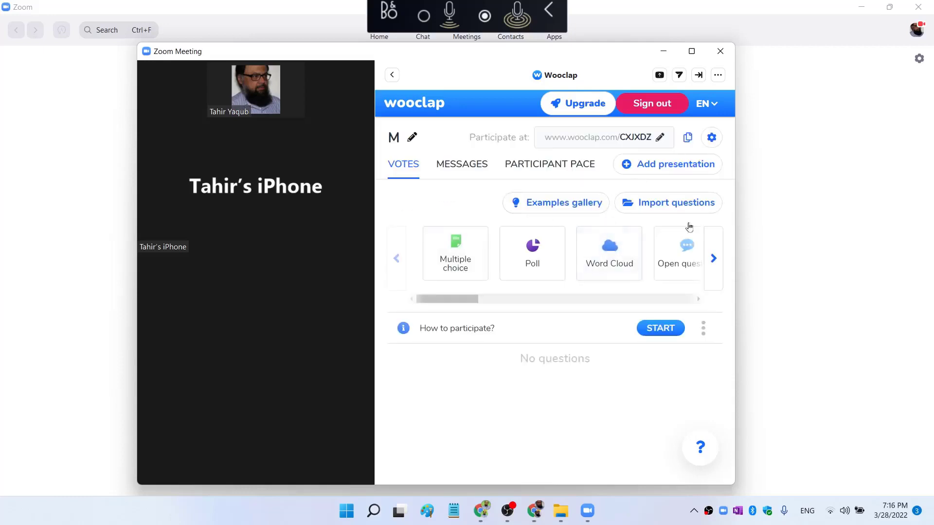
click(691, 52)
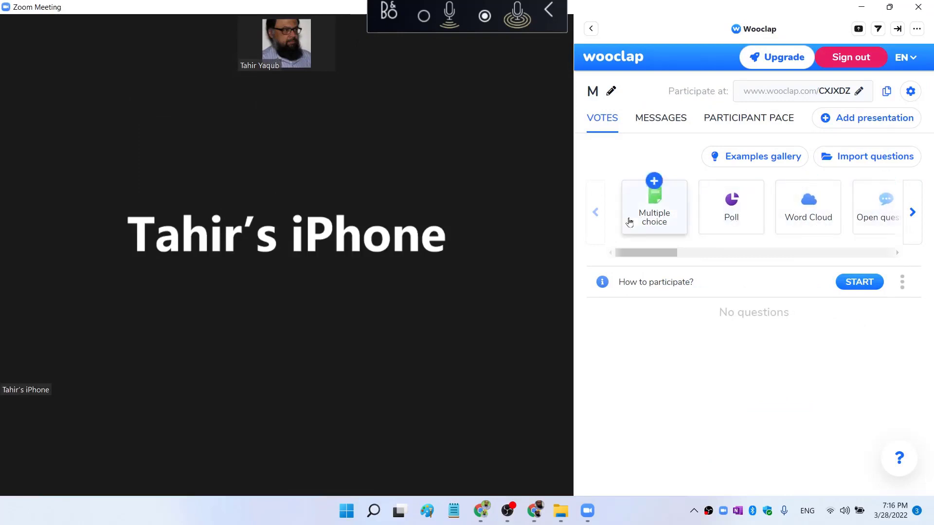
Look through the question types available for the new event, including Rating and Find a number
click(913, 212)
drag(708, 253, 787, 248)
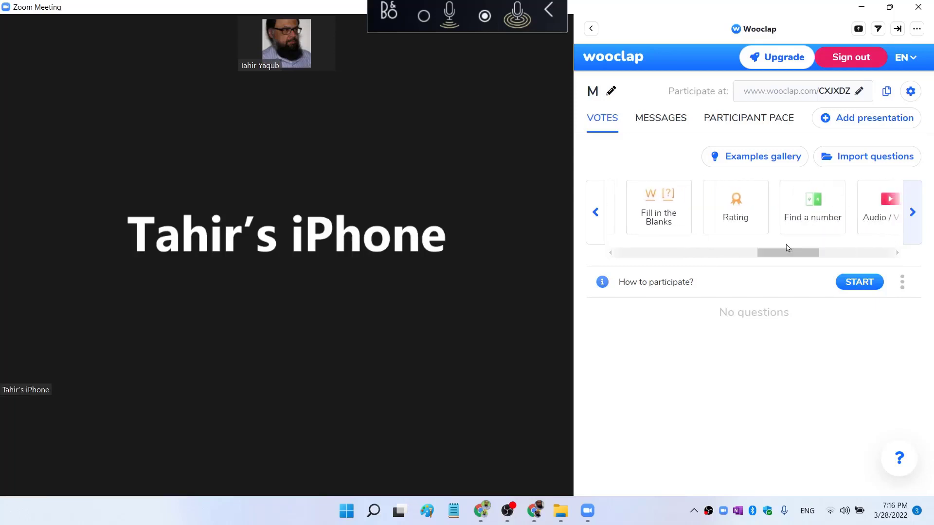
mouse_move(740, 215)
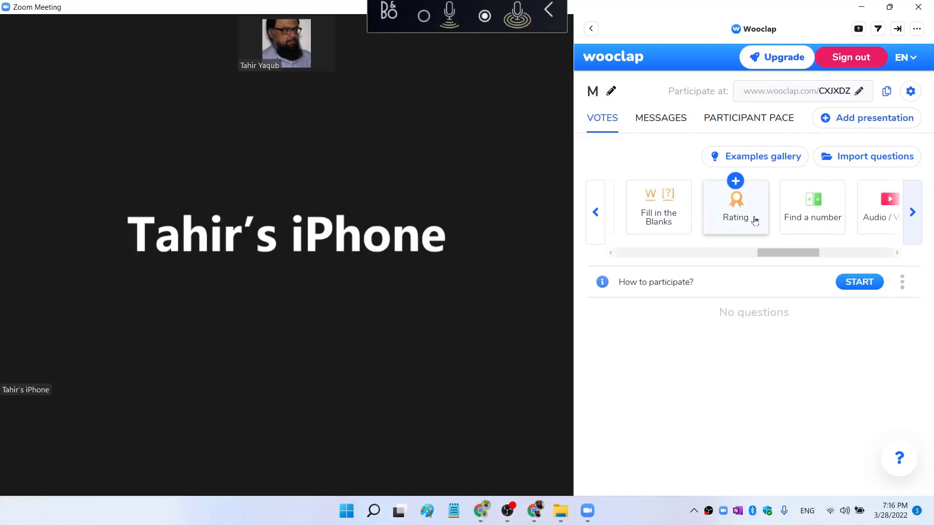
drag(791, 251, 632, 258)
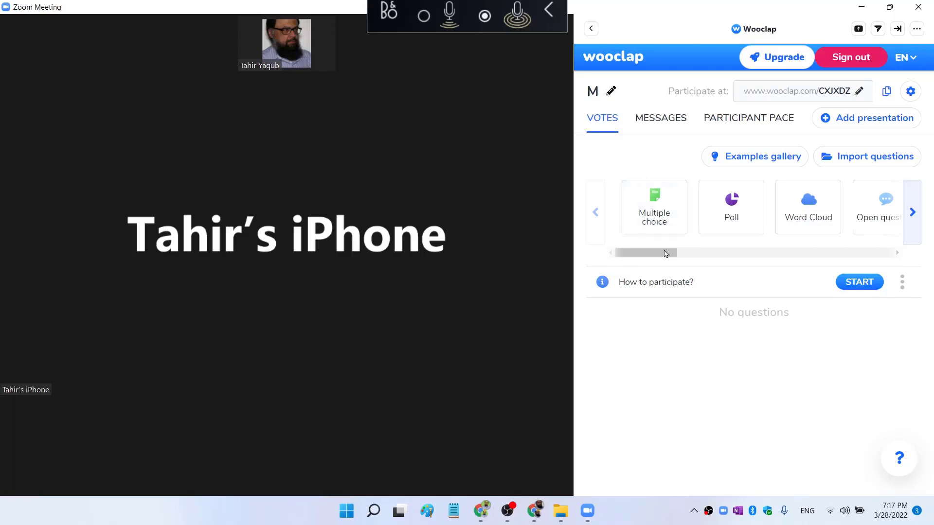
Create a multiple choice question asking "What is the product of x & y?"
mouse_move(659, 225)
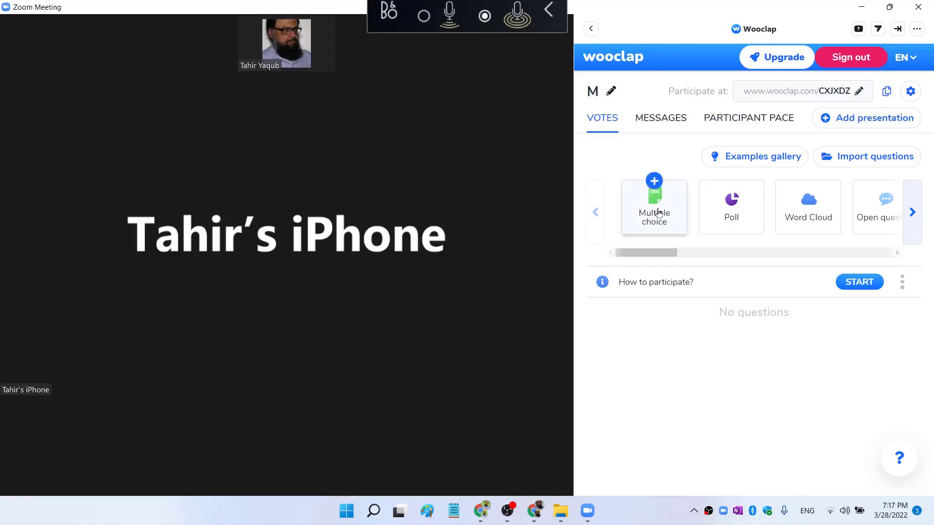
click(659, 212)
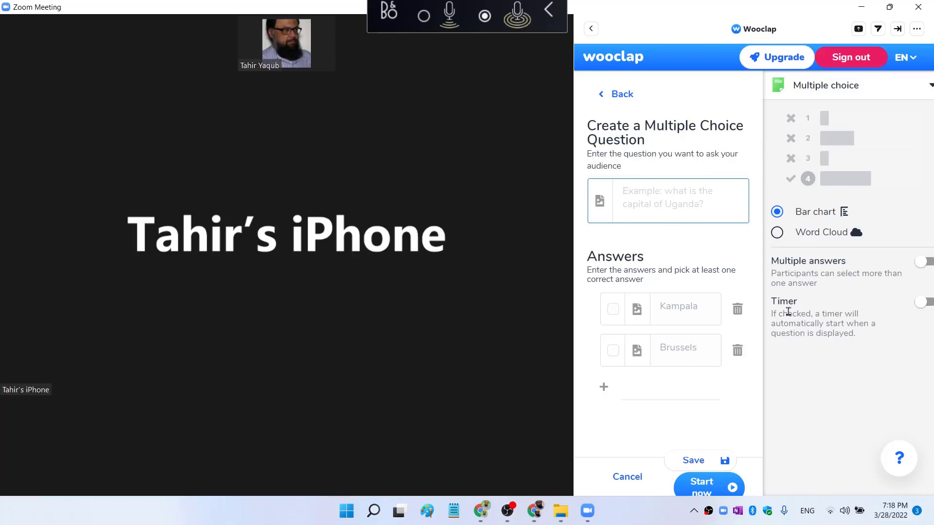
text(What is the product of x & y?)
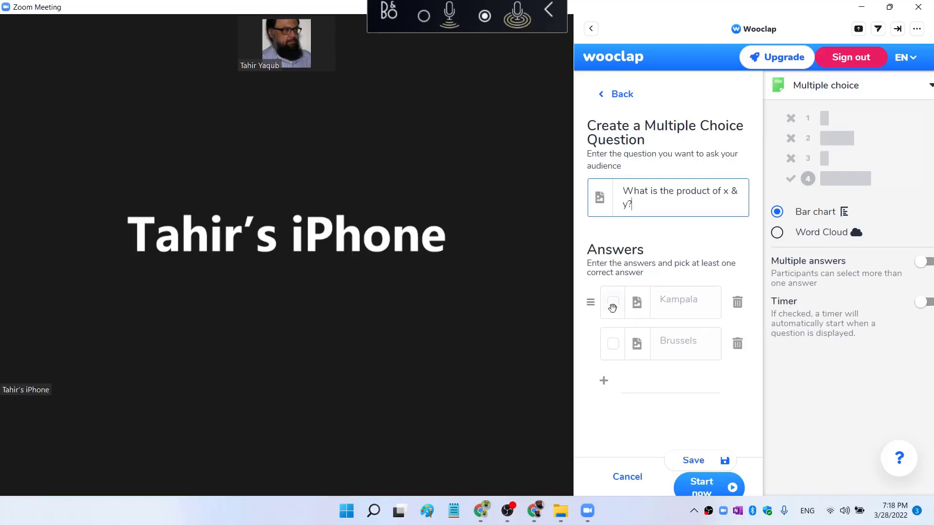
Enter 2xy, xy and x+y as the three answer choices of the multiple choice question
click(681, 312)
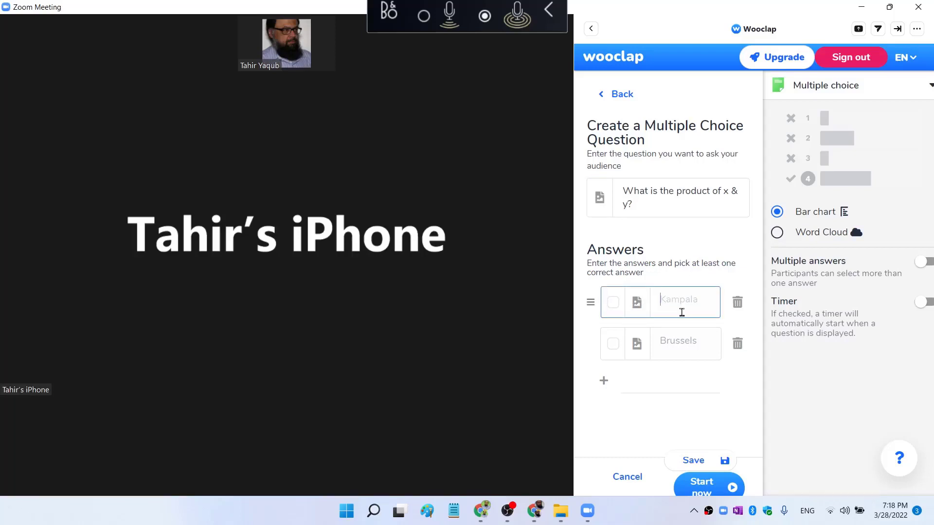
text(2xy)
click(684, 338)
text(xy)
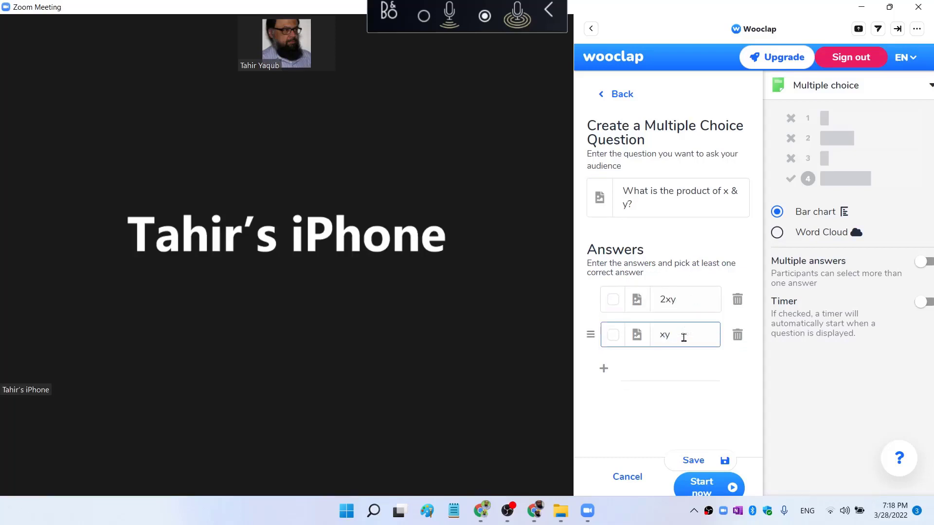
click(628, 369)
click(604, 368)
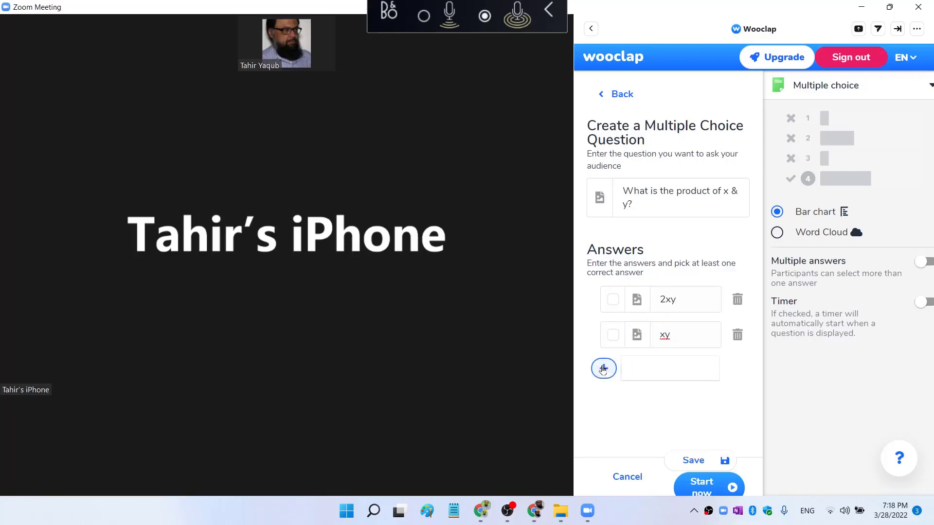
click(666, 381)
text(x+y)
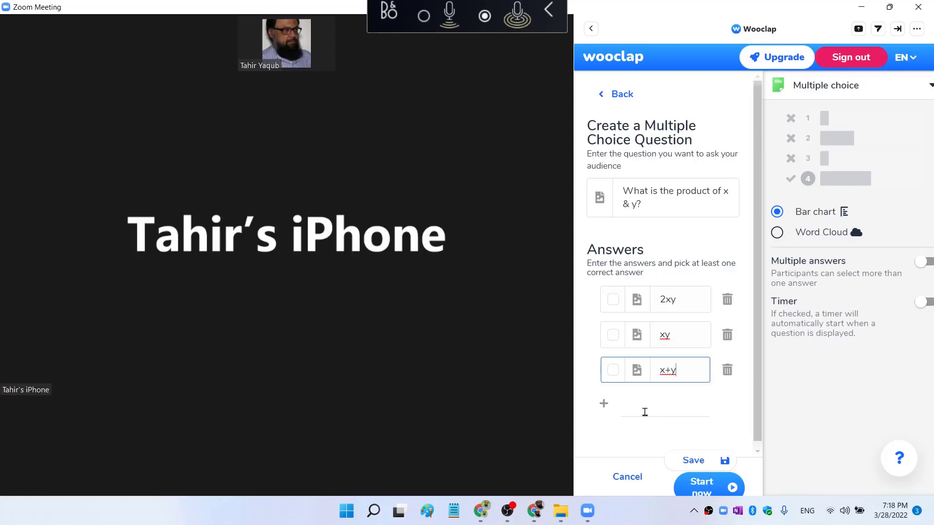
Mark xy as the correct answer and save the question
click(609, 335)
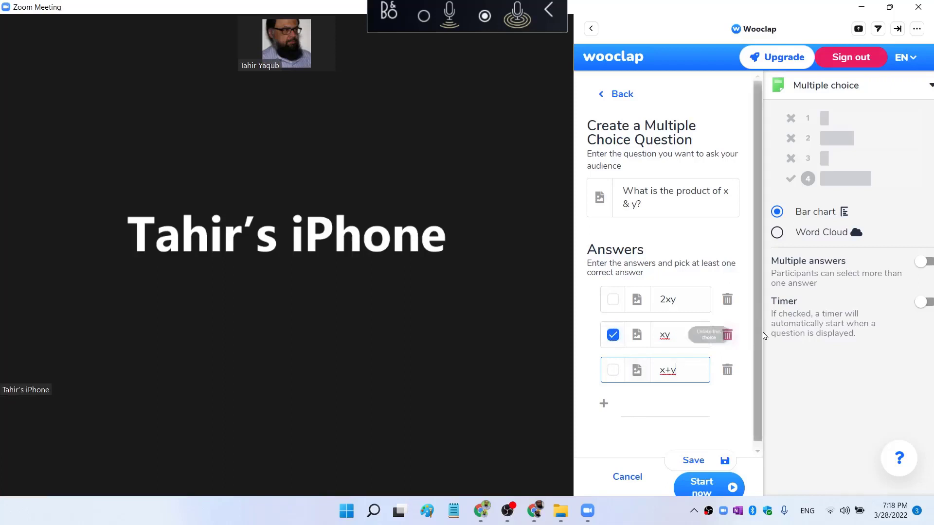
scroll(729, 413, down, 1)
click(693, 461)
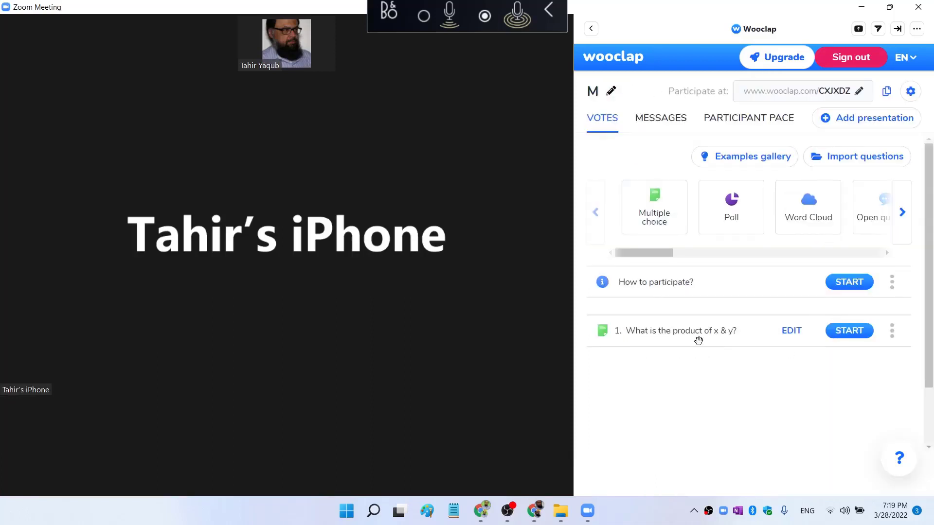
Reopen the saved question to check its content and leave the editor without changes
click(792, 332)
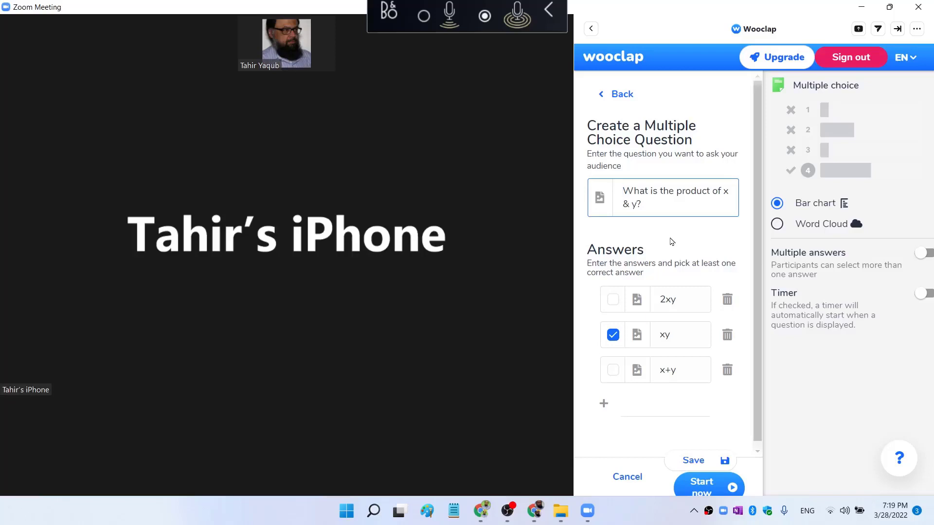
click(628, 478)
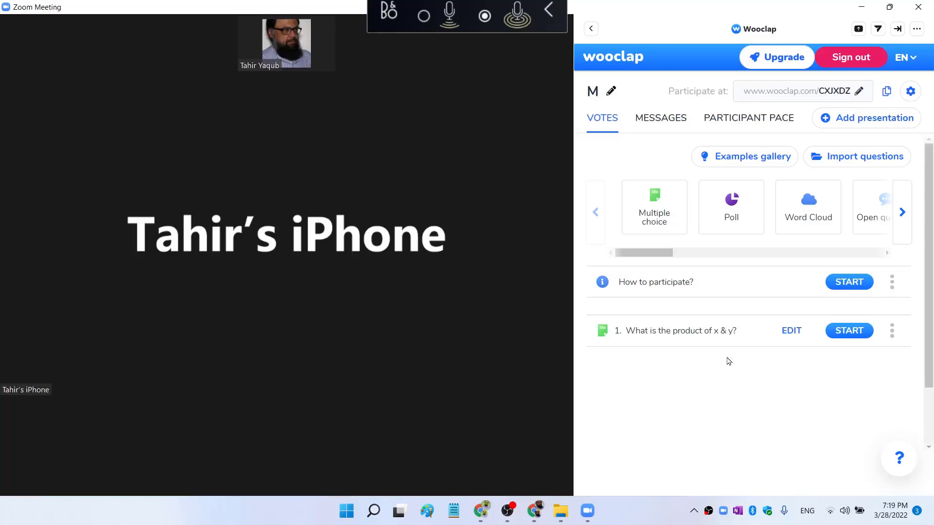
Start the product question and view its participation address and the How to participate slide
click(847, 338)
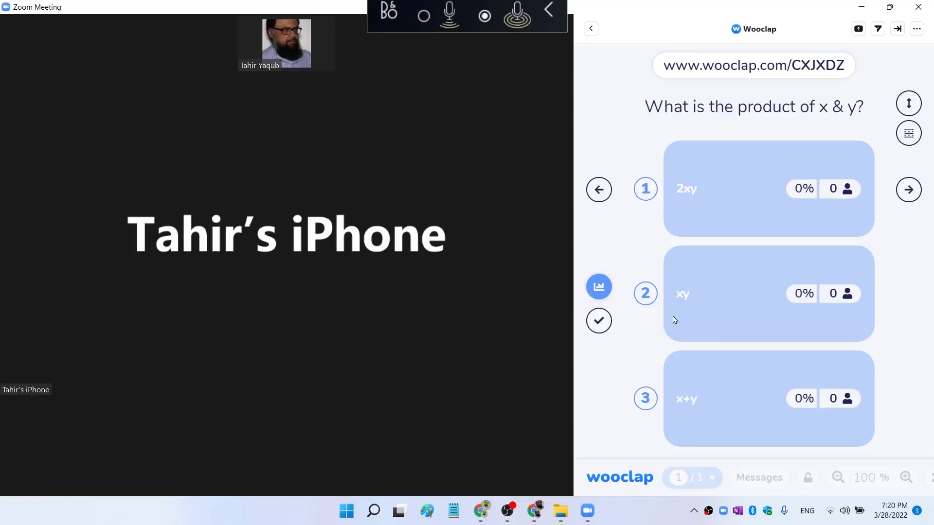
triple_click(665, 64)
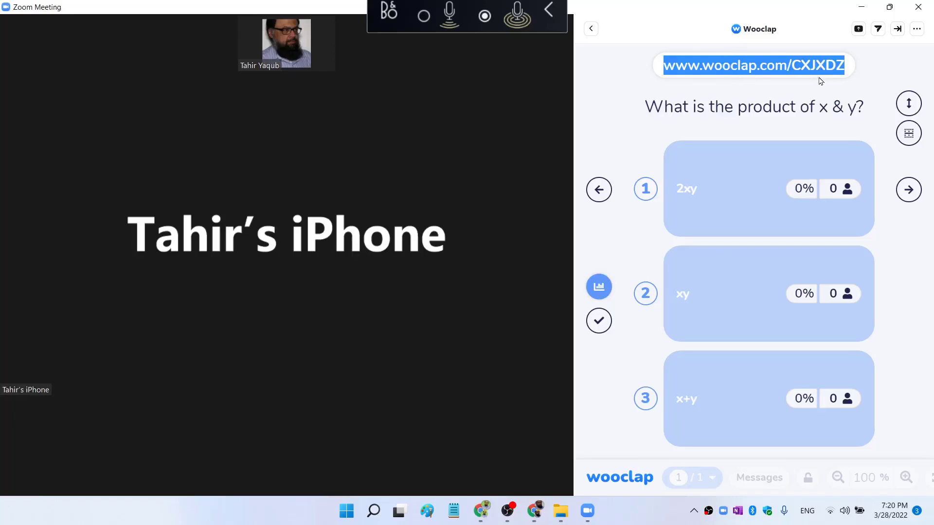
click(908, 192)
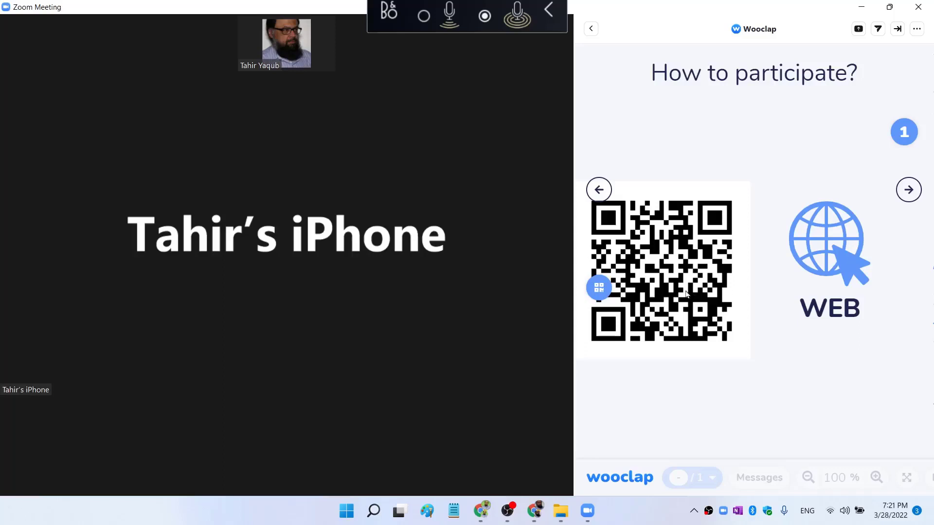
click(909, 191)
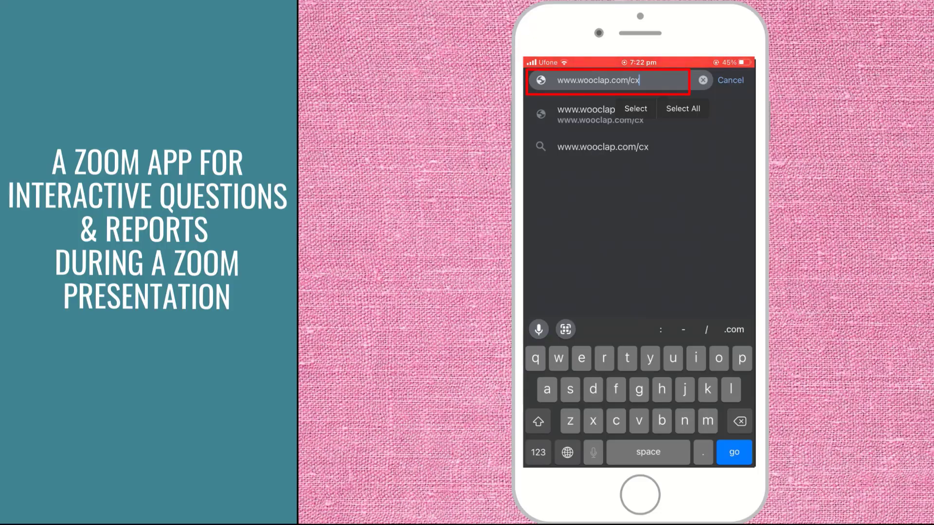
text(jxdz)
key(Return)
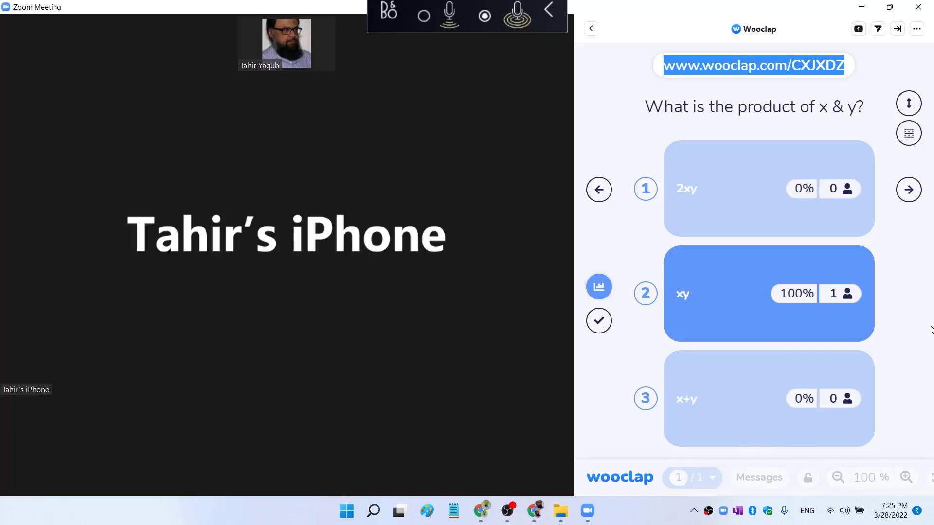
View the quick question options in the running event and restore the meeting window to a smaller size
click(696, 479)
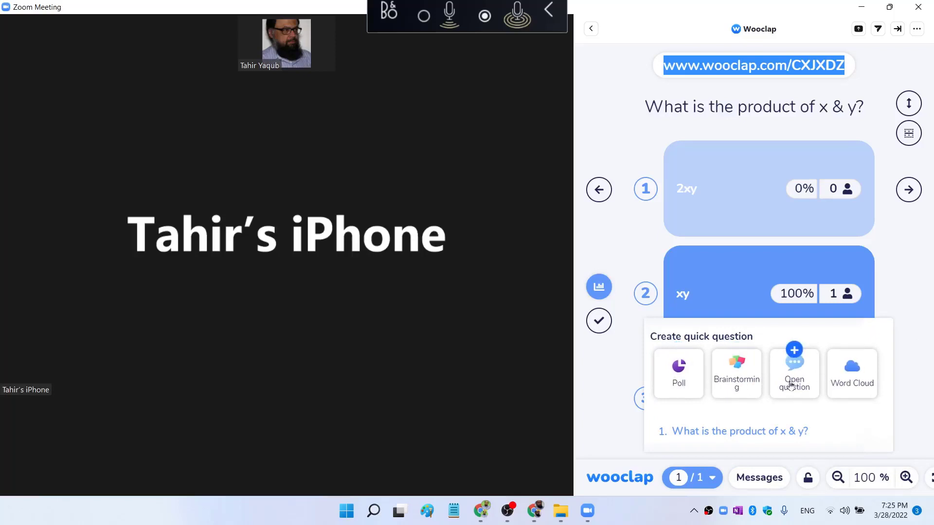
key(super+Down)
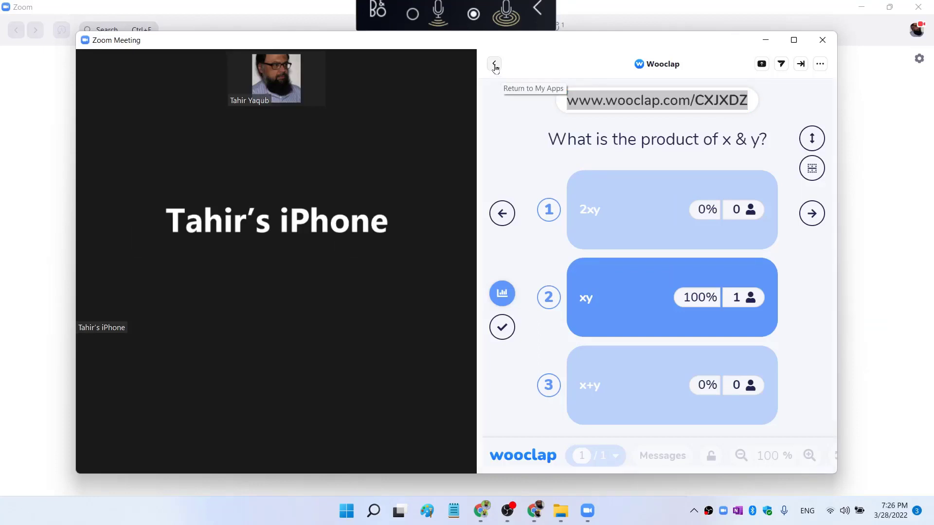
Return from Wooclap to the installed apps and open the Apps pane's additional options to close it
click(495, 66)
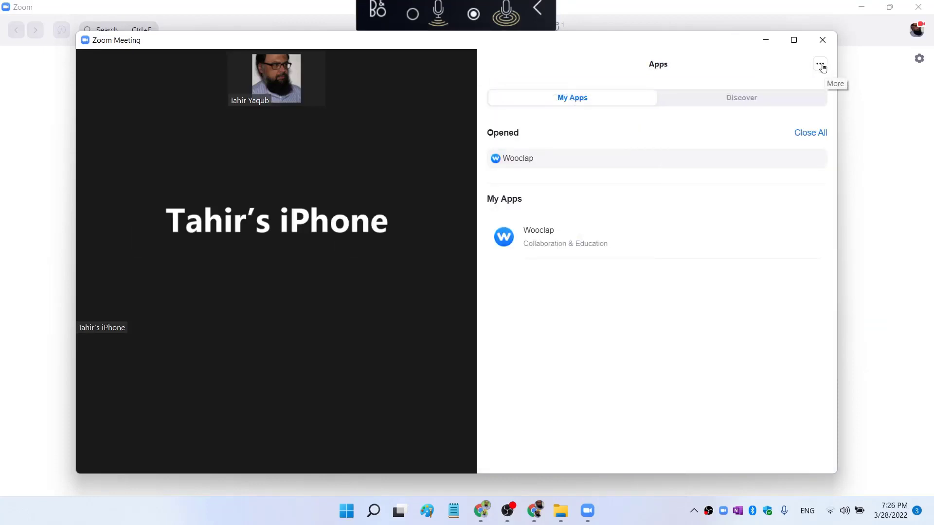
click(822, 66)
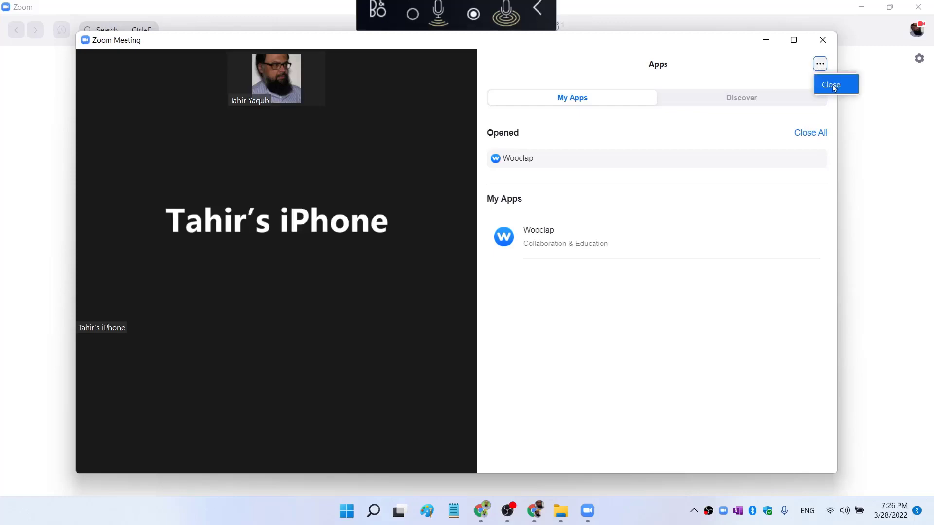